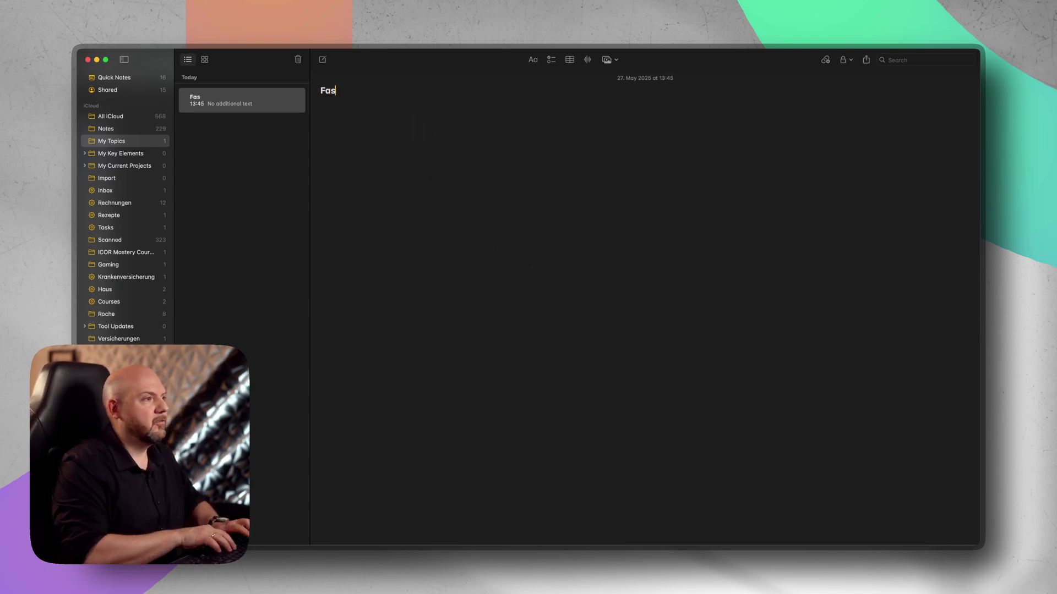
pyautogui.write('writer')
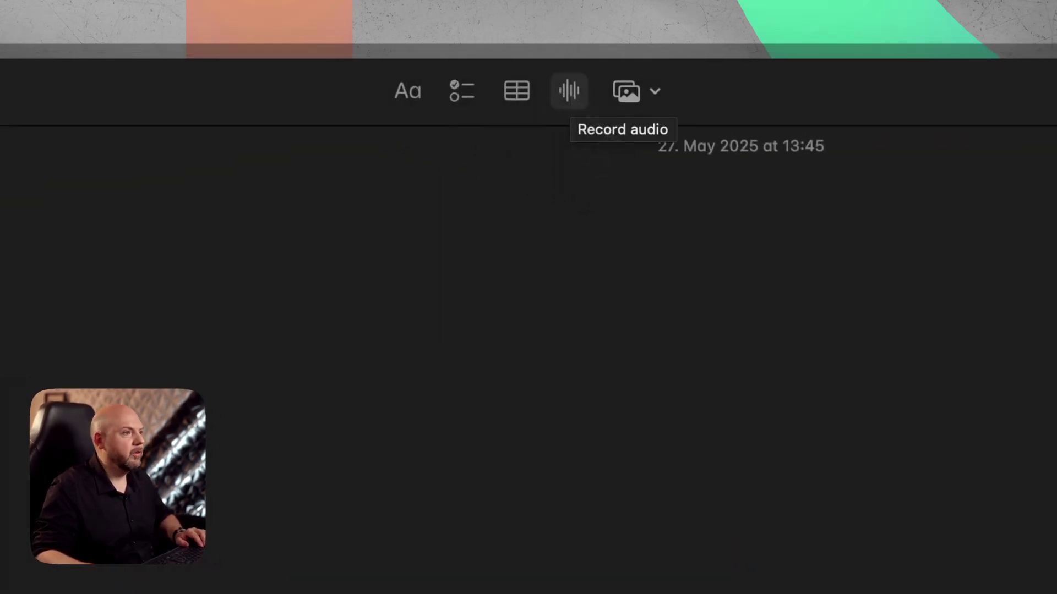
# Step: Record a 6-second audio clip in the Fast writer note and display its transcript
pyautogui.click(570, 91)
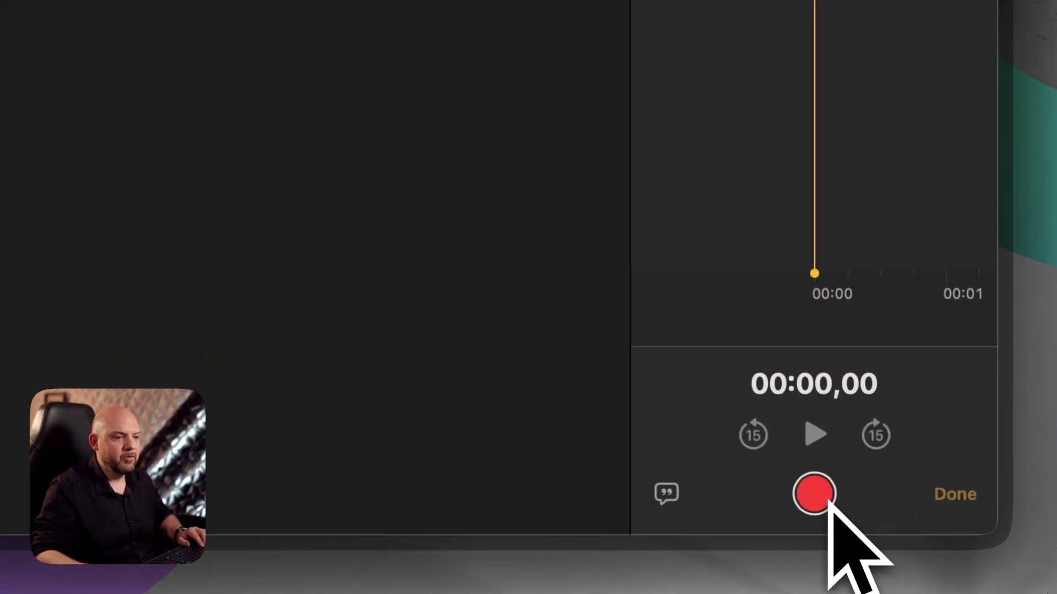
pyautogui.click(815, 494)
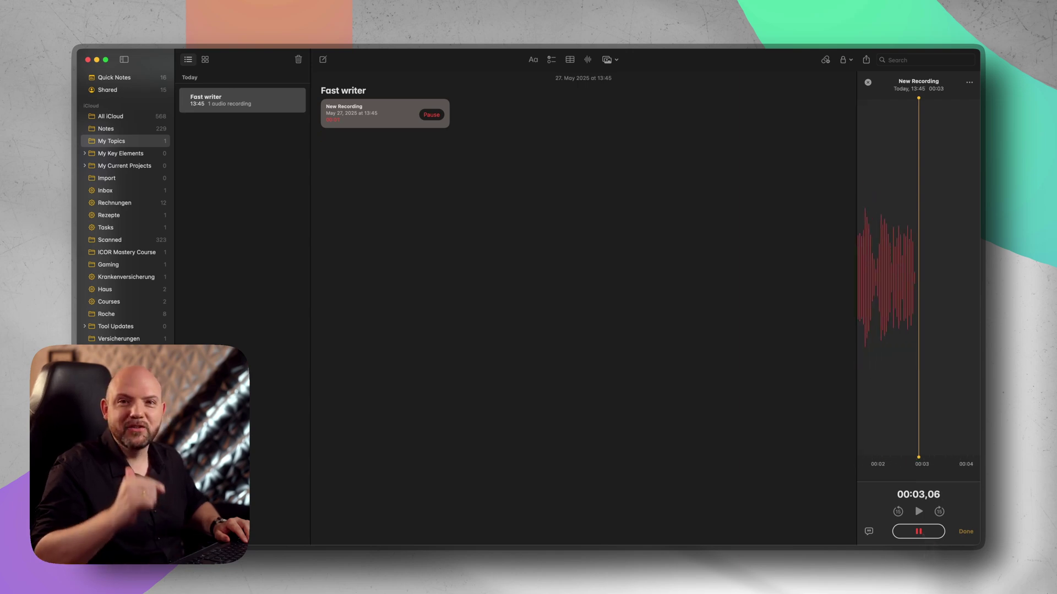
pyautogui.click(918, 532)
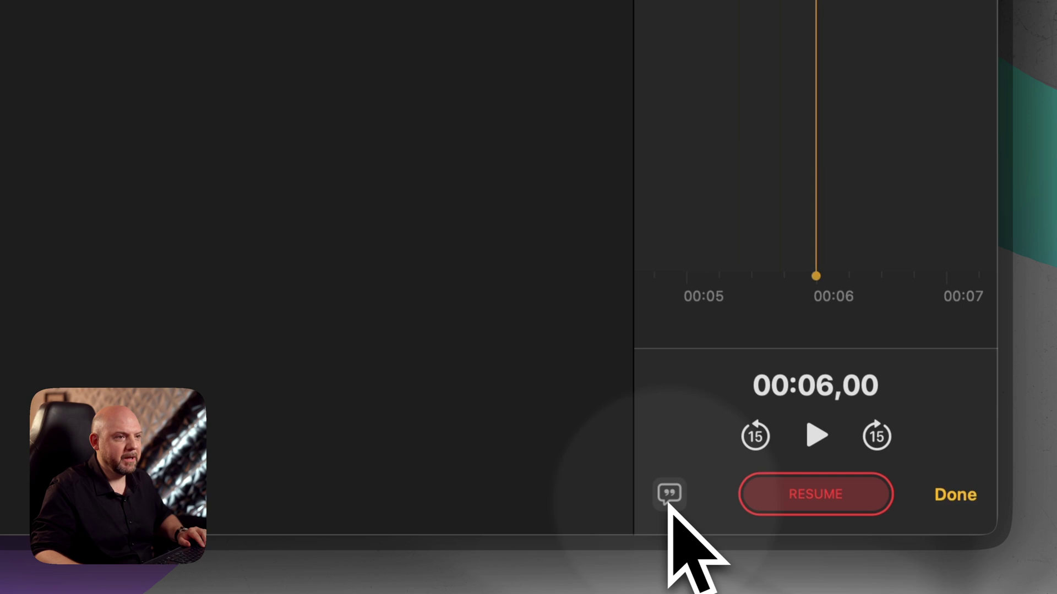
pyautogui.click(833, 526)
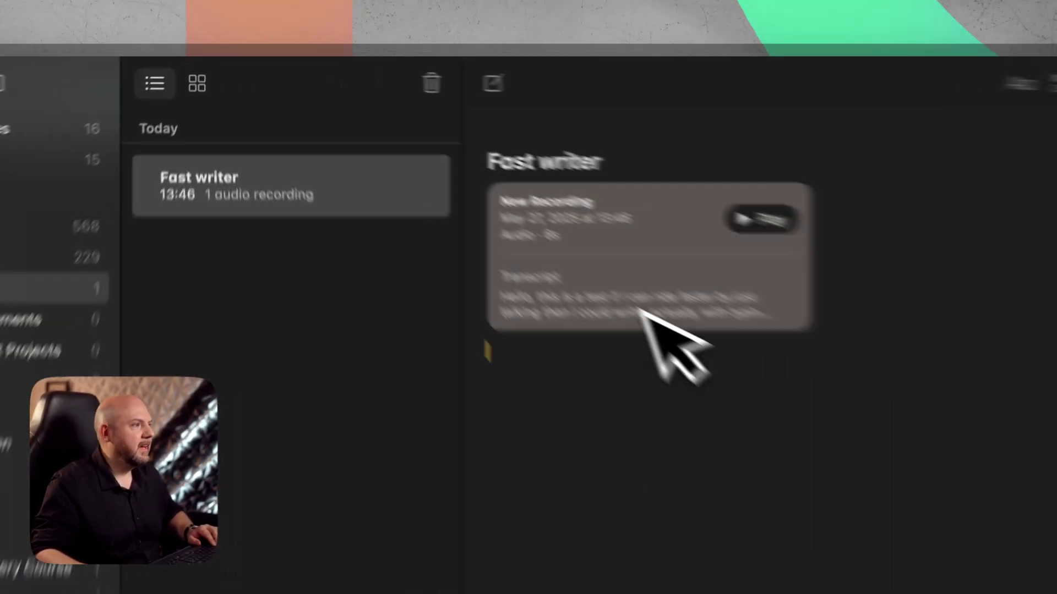
# Step: Reopen the recording card's transcript panel, then place the cursor below the card
pyautogui.click(652, 355)
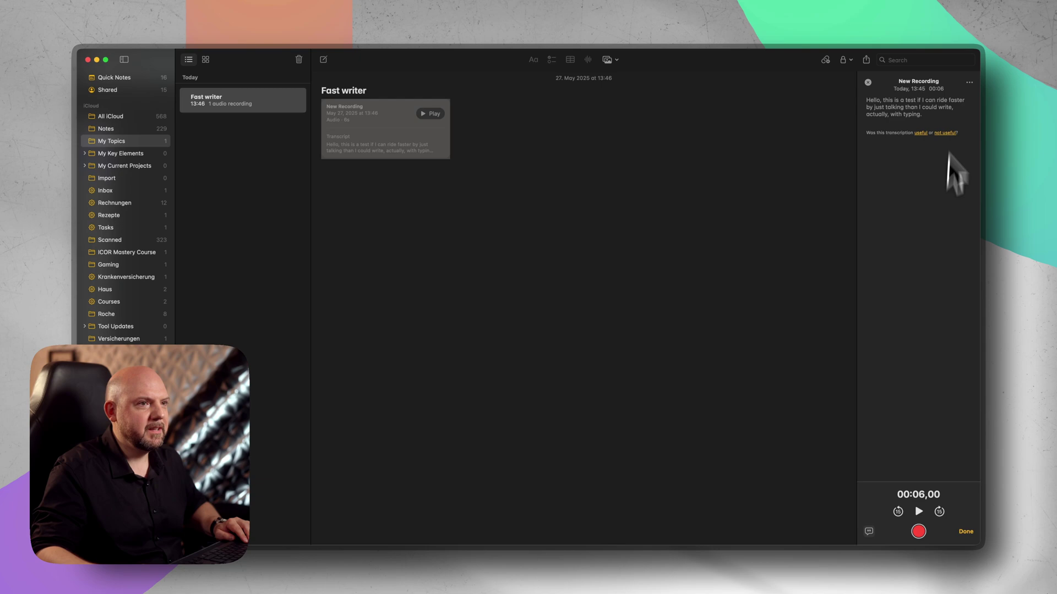
pyautogui.click(520, 194)
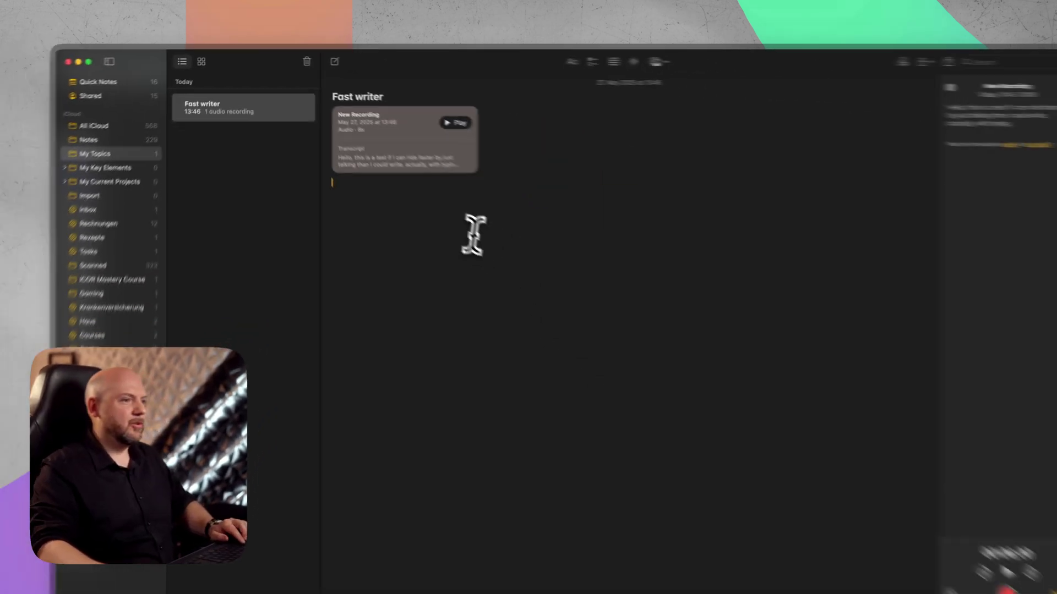
# Step: Launch Wispr Flow from Raycast and minimize its window to return to the note
pyautogui.press('super+space')
pyautogui.write('wis')
pyautogui.press('Return')
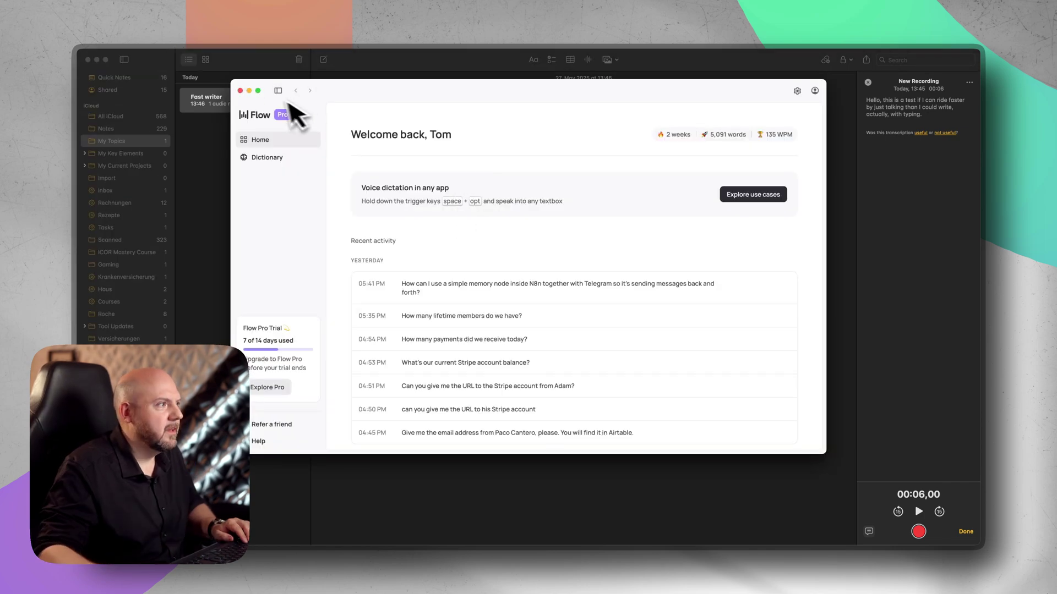
pyautogui.click(248, 91)
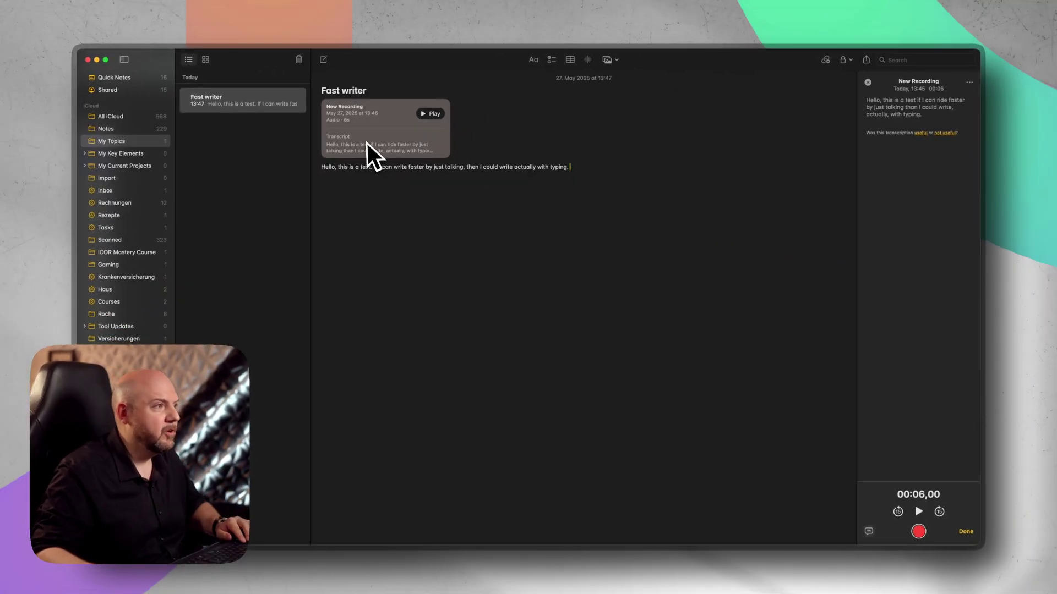
# Step: Resume the first recording so it extends to 9 seconds
pyautogui.click(367, 143)
pyautogui.write('Do you know about the ICOR methodology?')
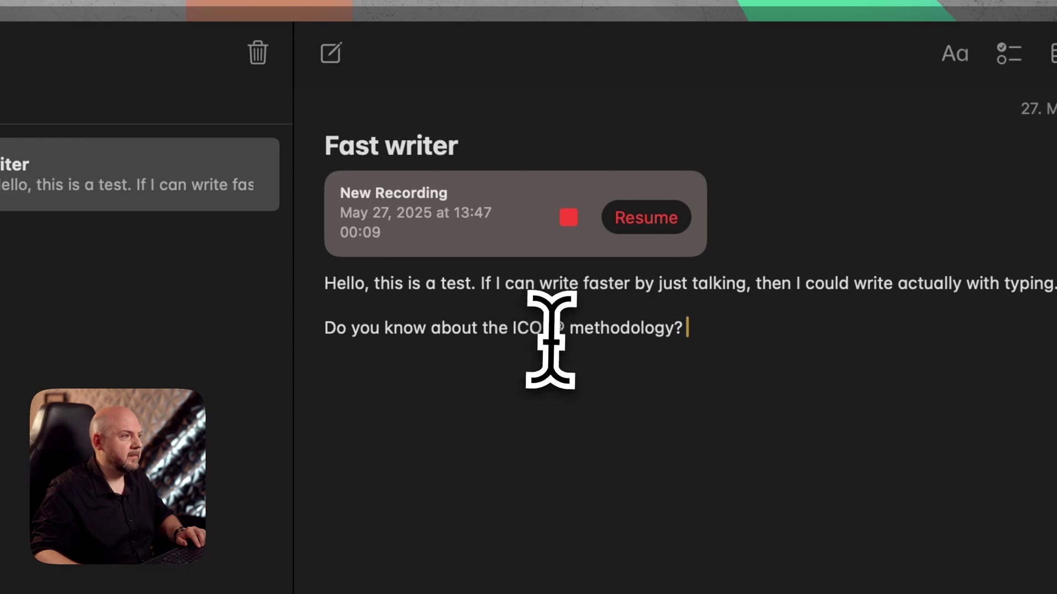
pyautogui.write('®')
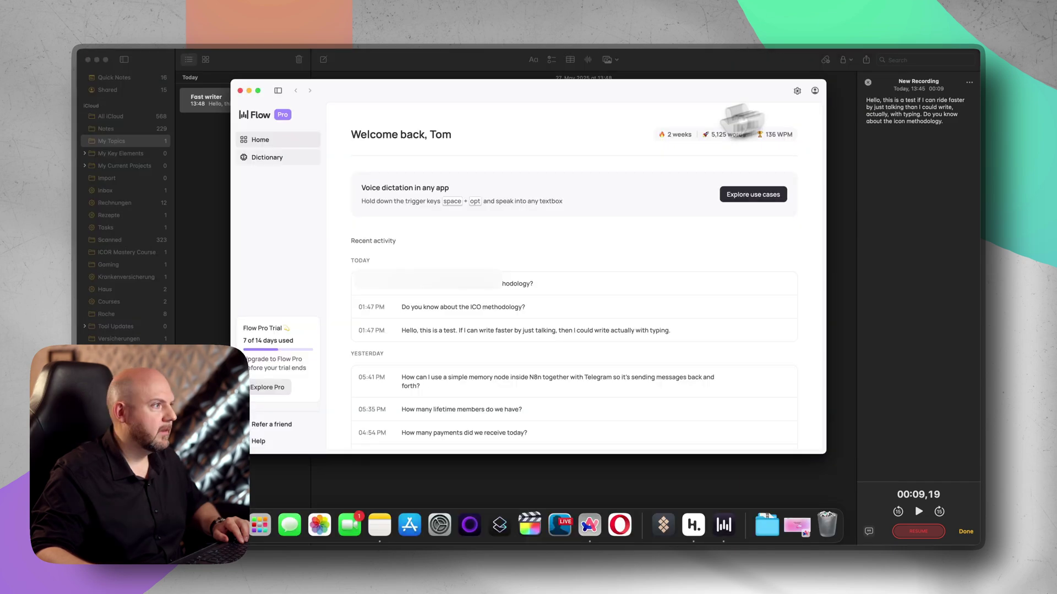
pyautogui.click(267, 158)
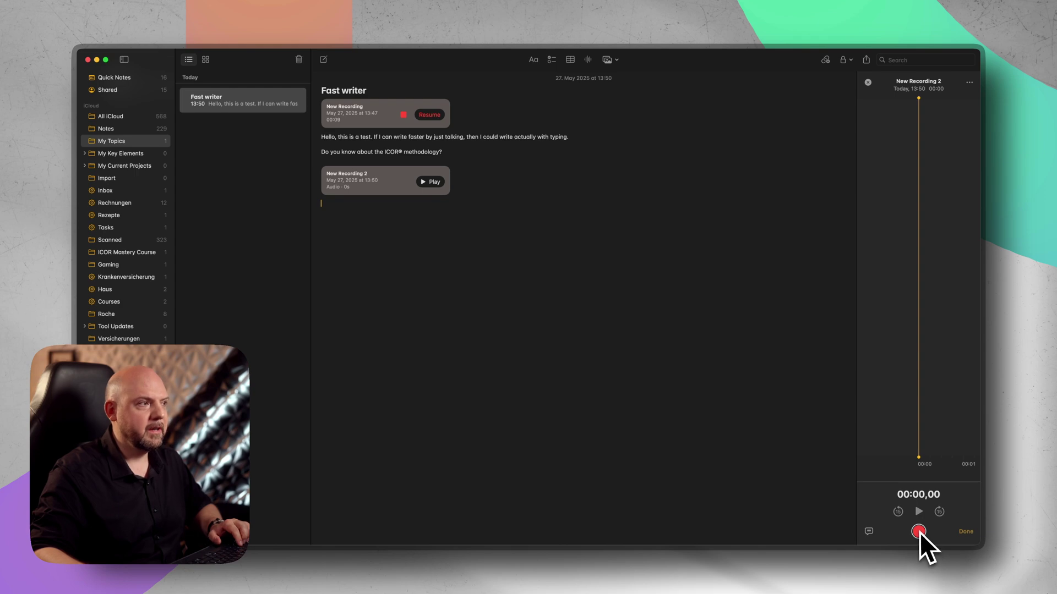
# Step: Record a second 6-second audio clip in the Fast writer note
pyautogui.click(919, 533)
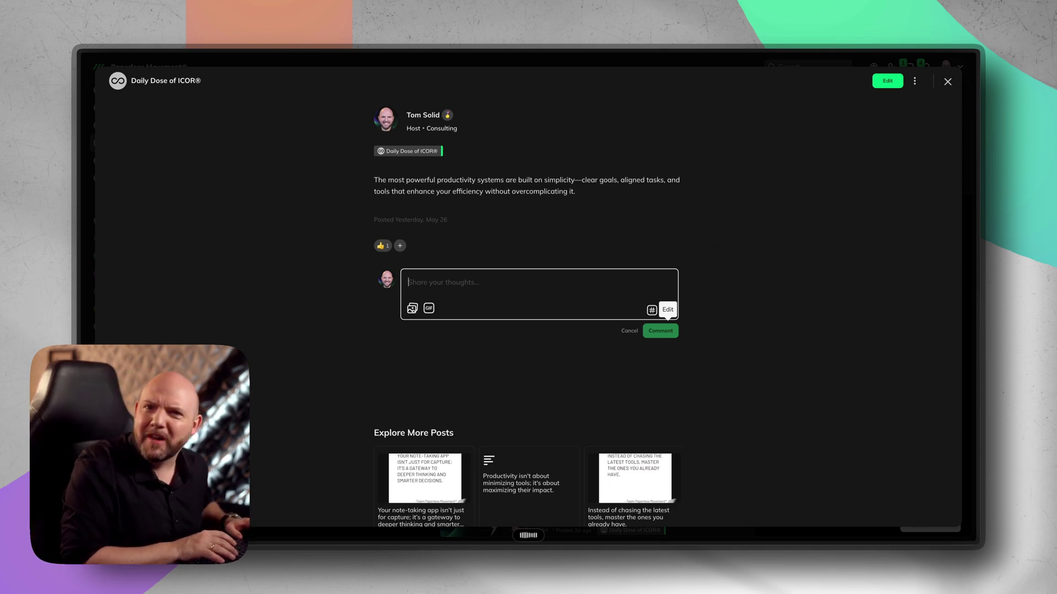
# Step: Paste the dictated comment praising Tom's quote into the ICOR post's reply box
pyautogui.write('Oh wow, Tom, this is an amazing quote that you just put out there today.')
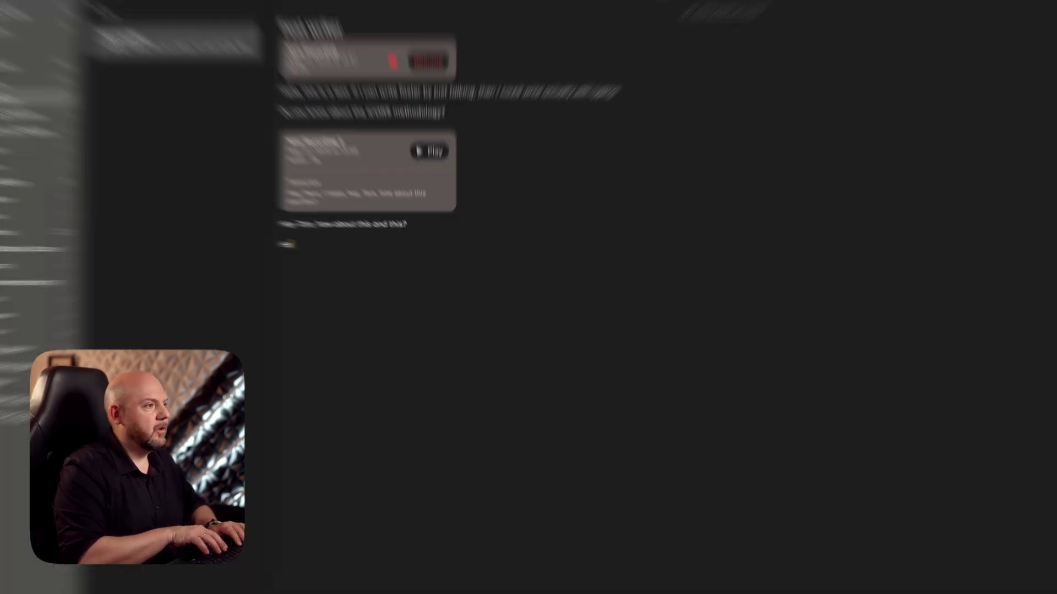
pyautogui.write('Hello, this')
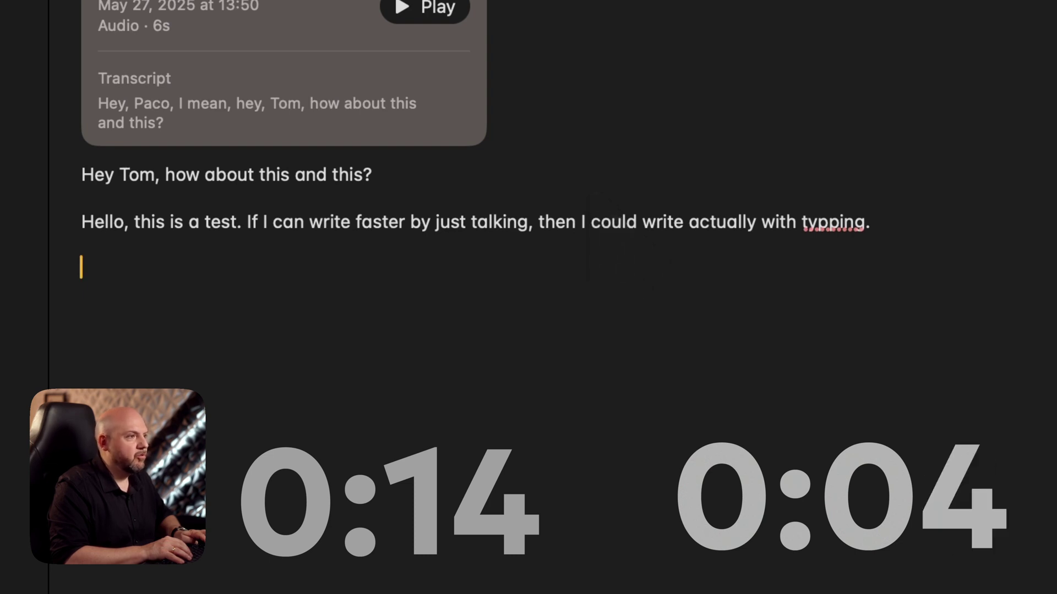
# Step: Paste the dictated test sentence below the hand-typed version
pyautogui.press('super+v')
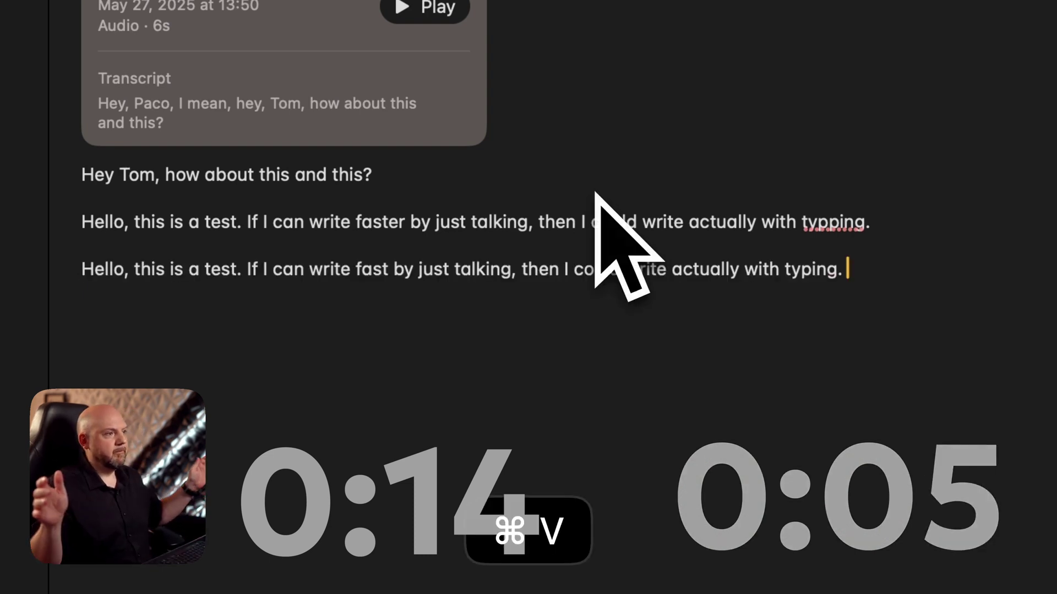